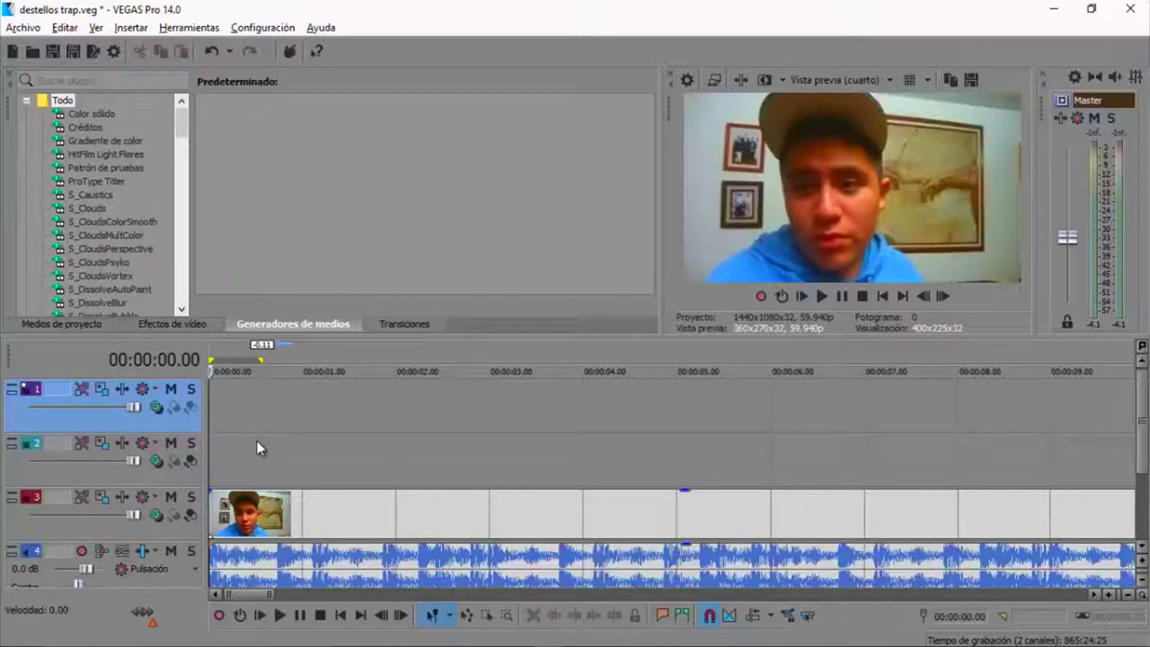
Lower the master output level to about -37.3 dB and play the start of the video on the timeline.
drag(1067, 238, 1074, 286)
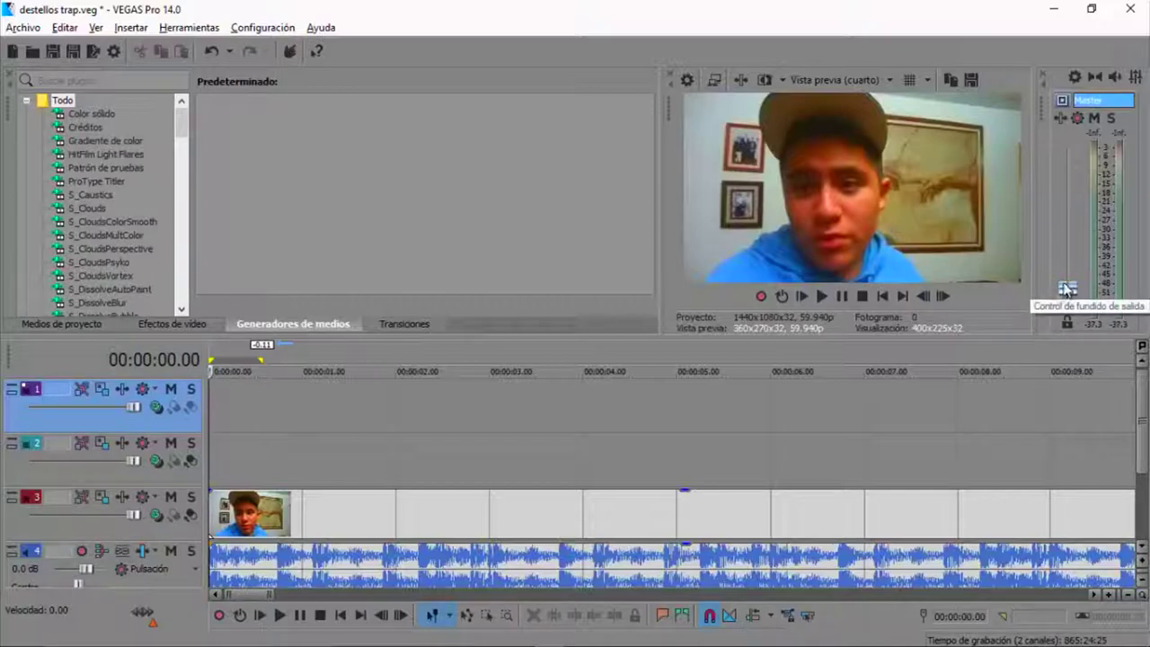
key(space)
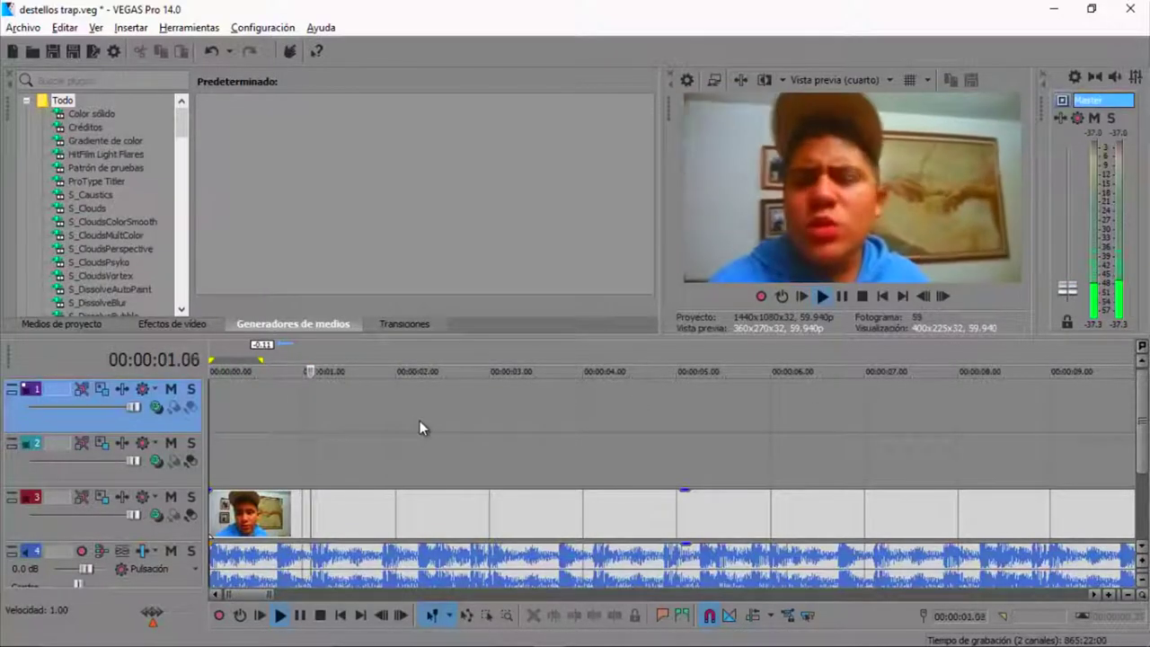
key(space)
click(284, 454)
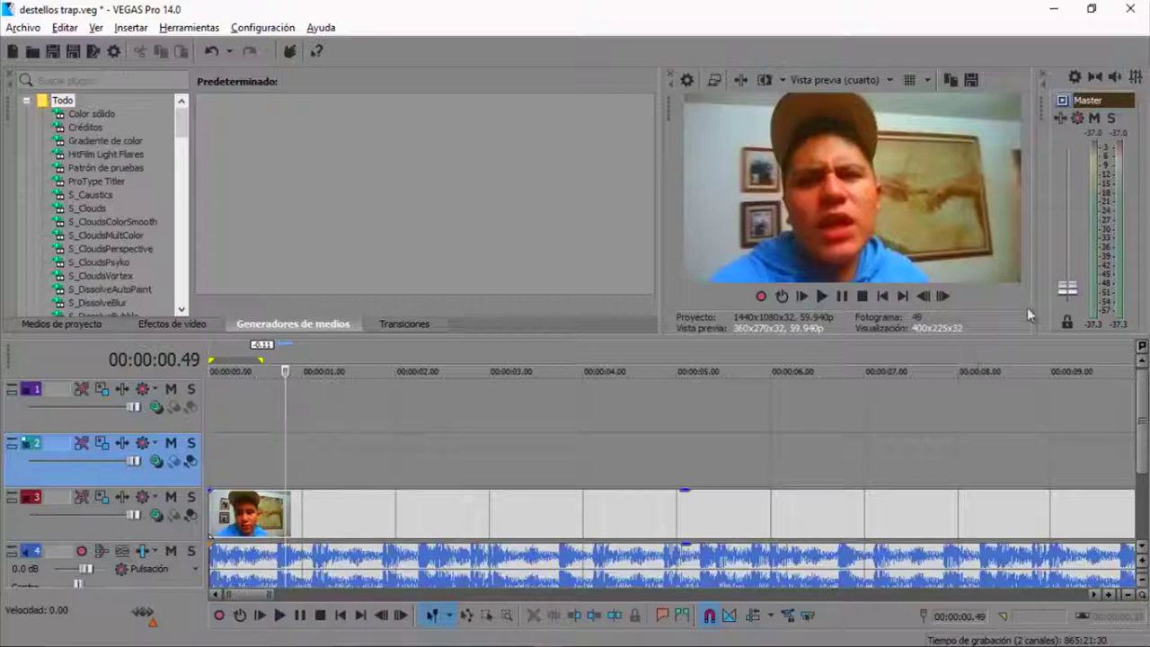
Raise the master output level to about -3.5 dB and play the video from the start to hear the beat.
drag(1068, 288, 1067, 235)
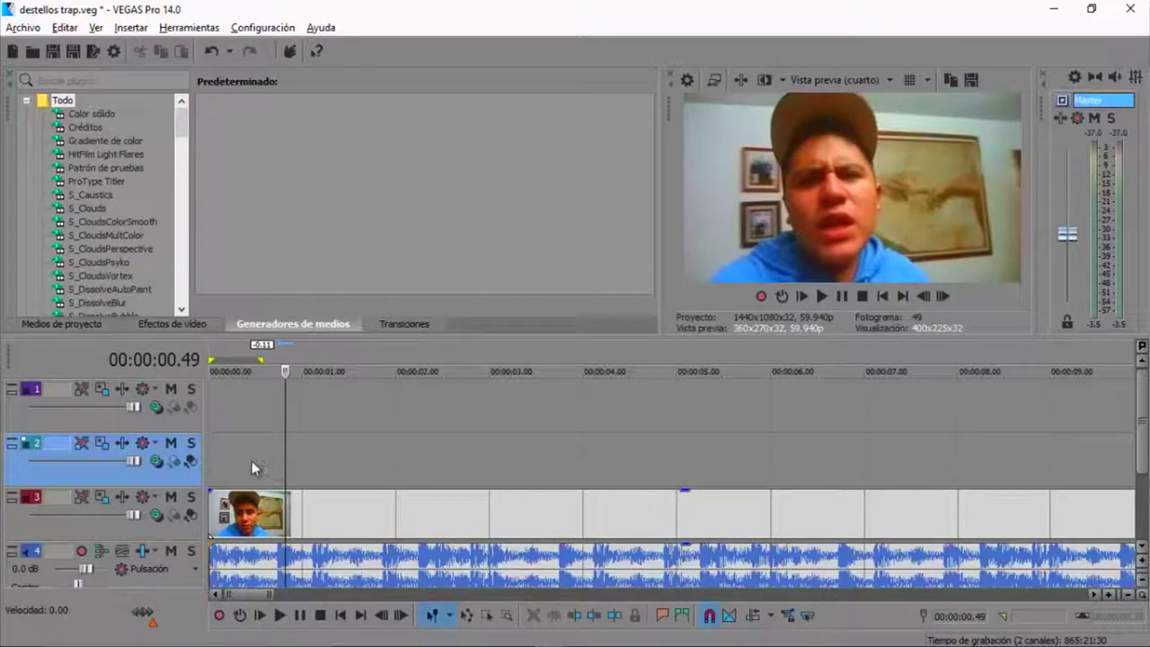
click(213, 449)
key(space)
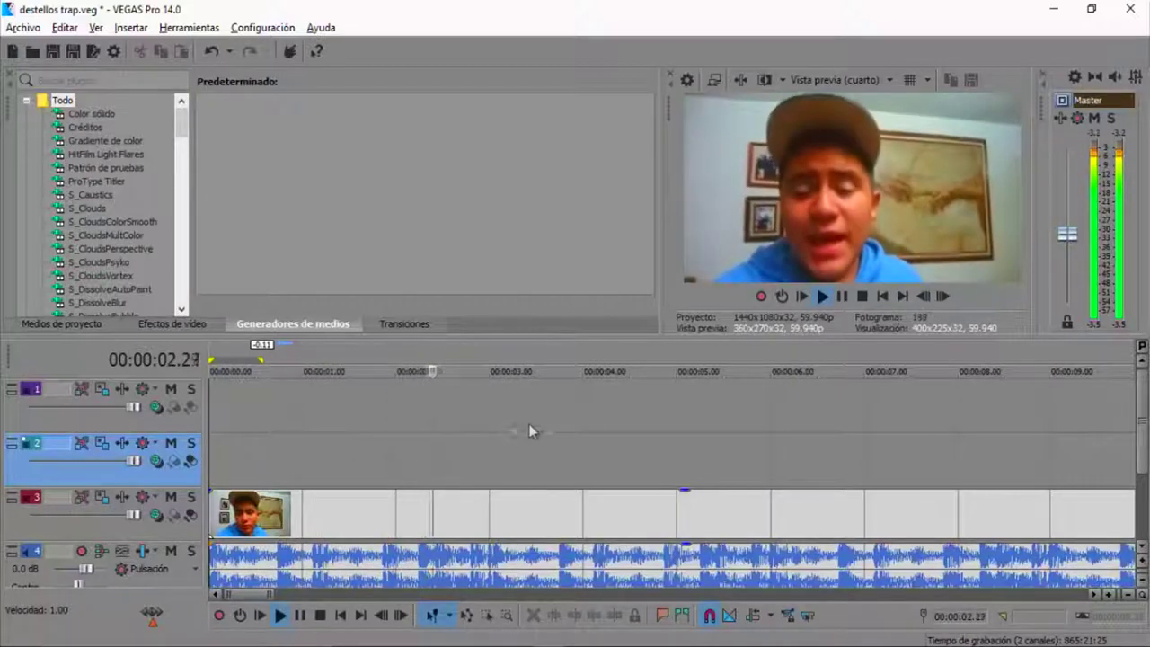
click(821, 298)
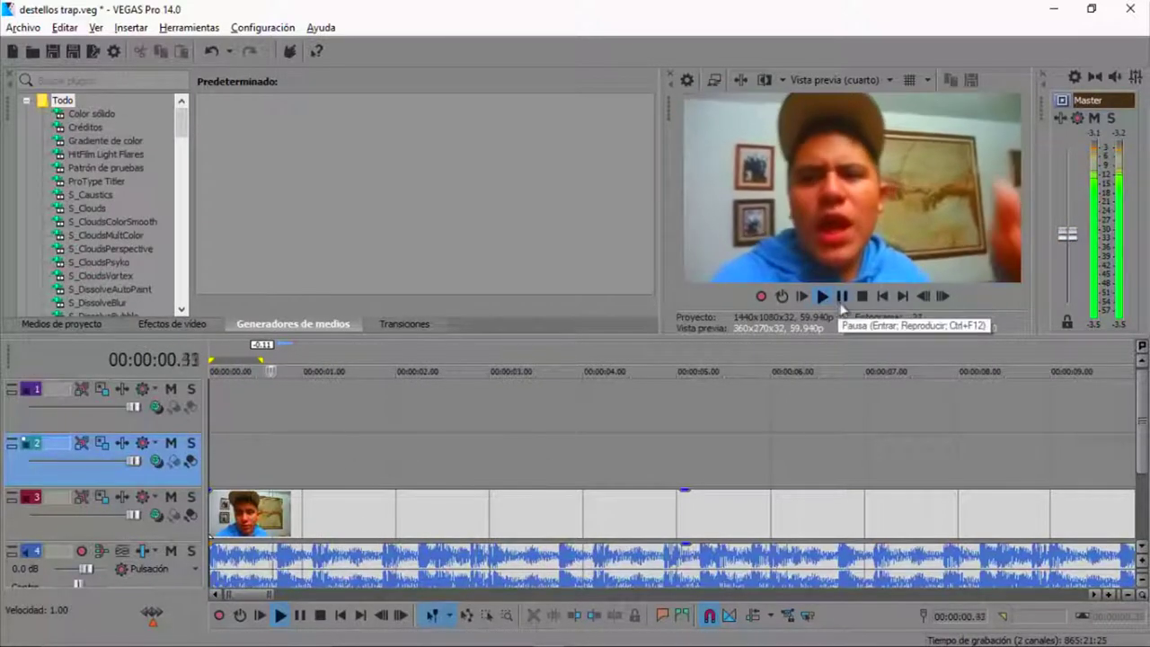
click(843, 300)
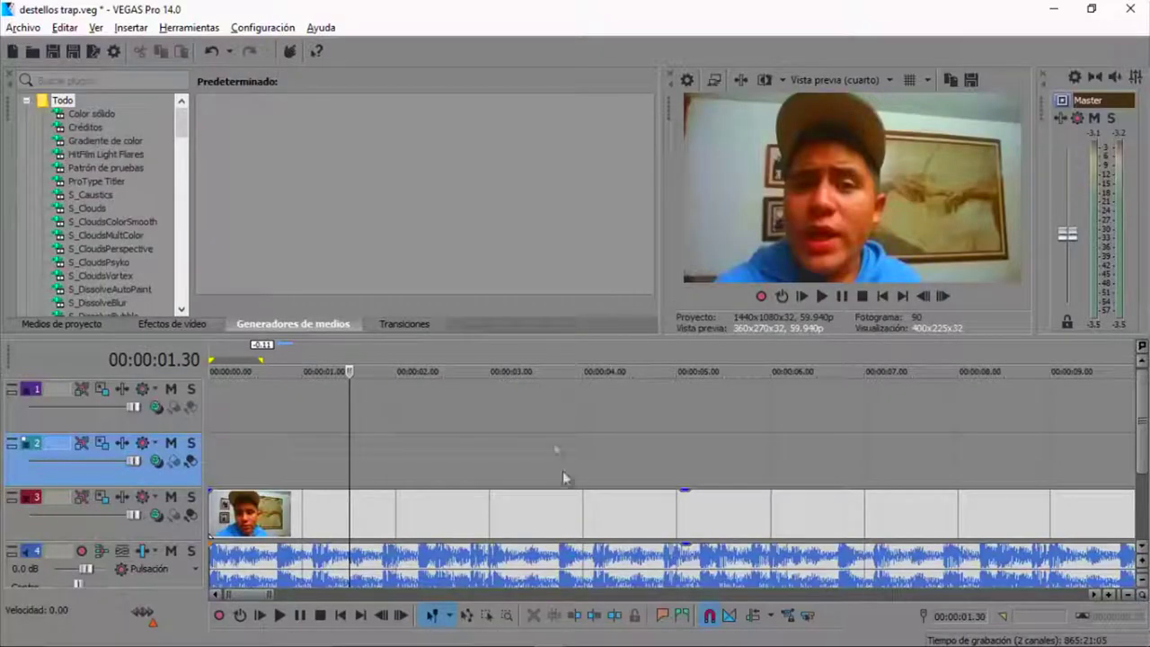
Add the Negro solid colour generator to track 1 near the first beat and delete the empty track 2.
click(97, 114)
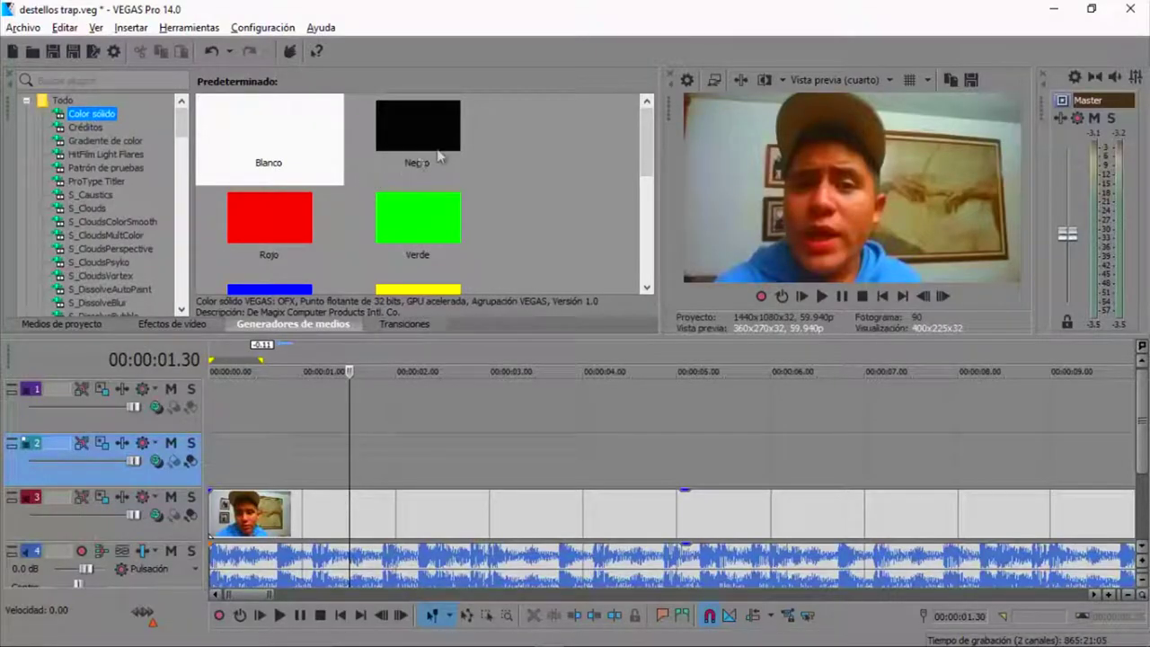
click(431, 143)
drag(316, 394, 290, 415)
click(452, 21)
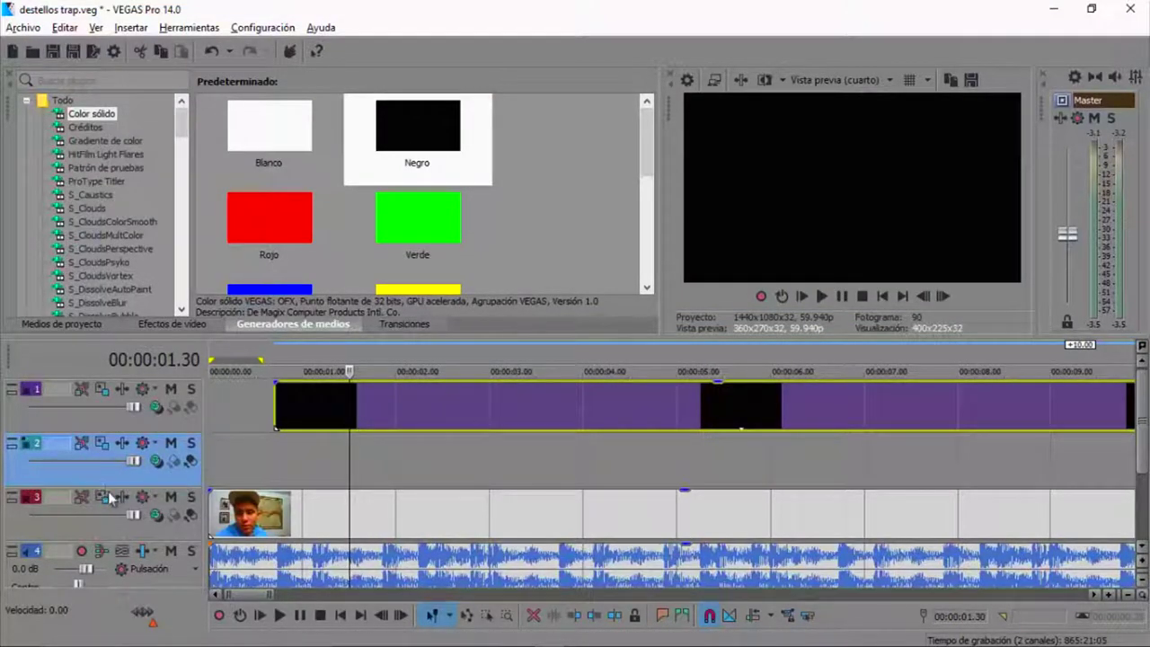
key(Delete)
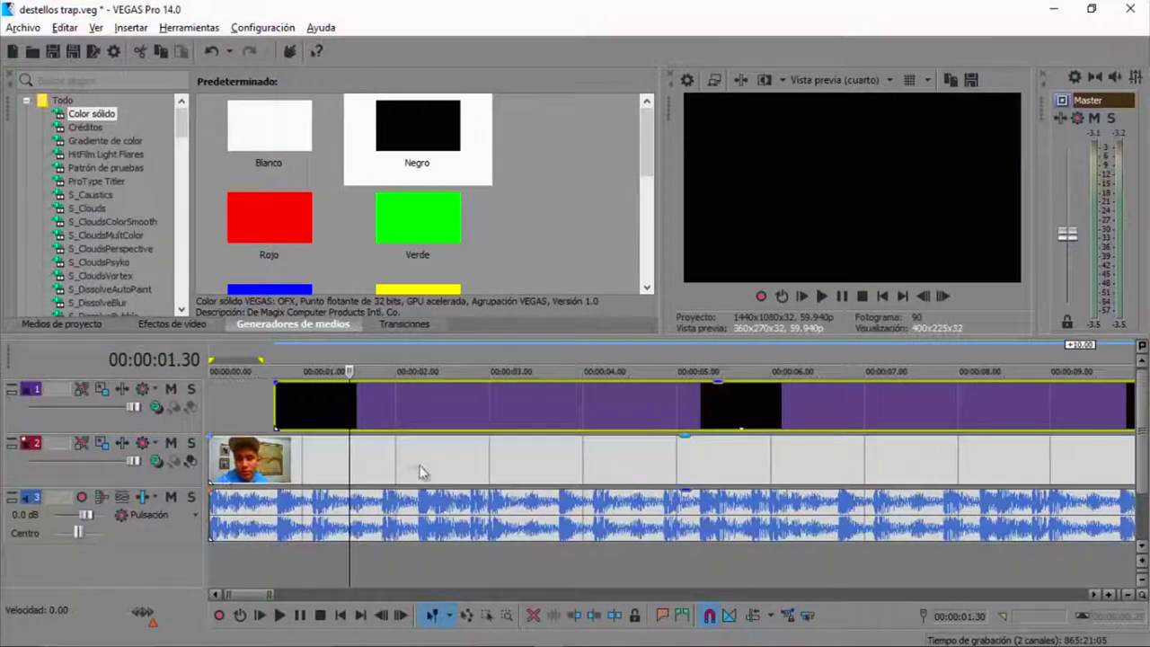
Nudge the black clip on track 1 to start at about 00:00:00.41 and play it to check its timing.
drag(313, 427, 303, 426)
click(266, 415)
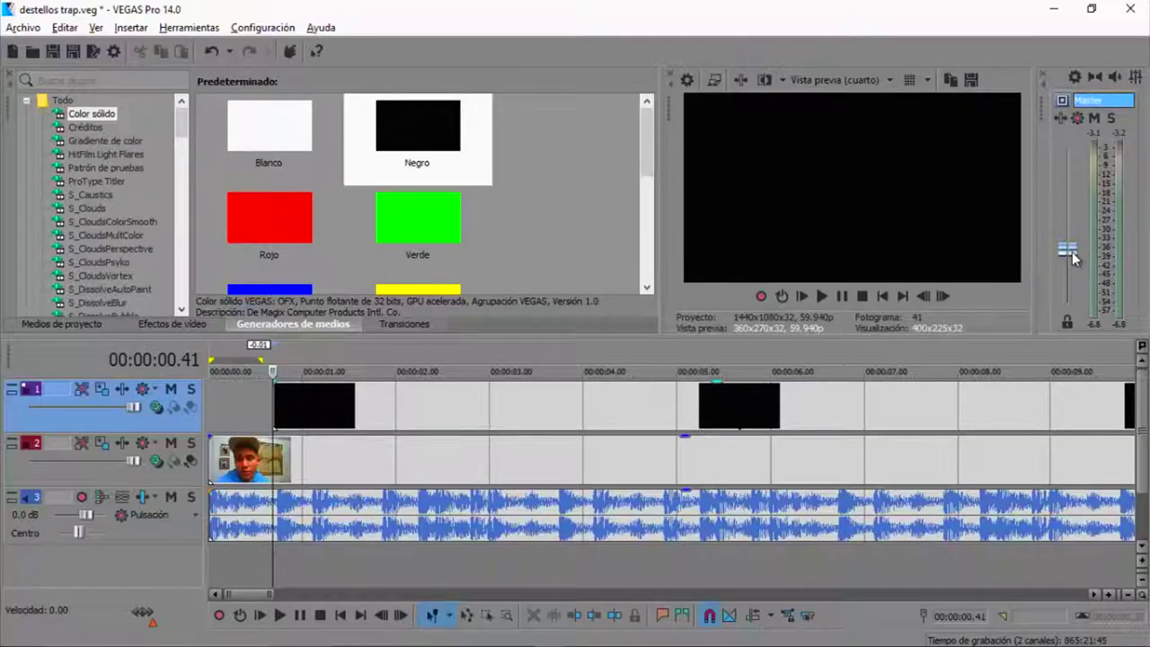
key(space)
key(space)
key(space)
Trim the black clip to a flash about 8 frames long and align its start with the beat at 00:00:00.43.
scroll(928, 423, down, 3)
drag(707, 401, 265, 404)
scroll(346, 418, up, 6)
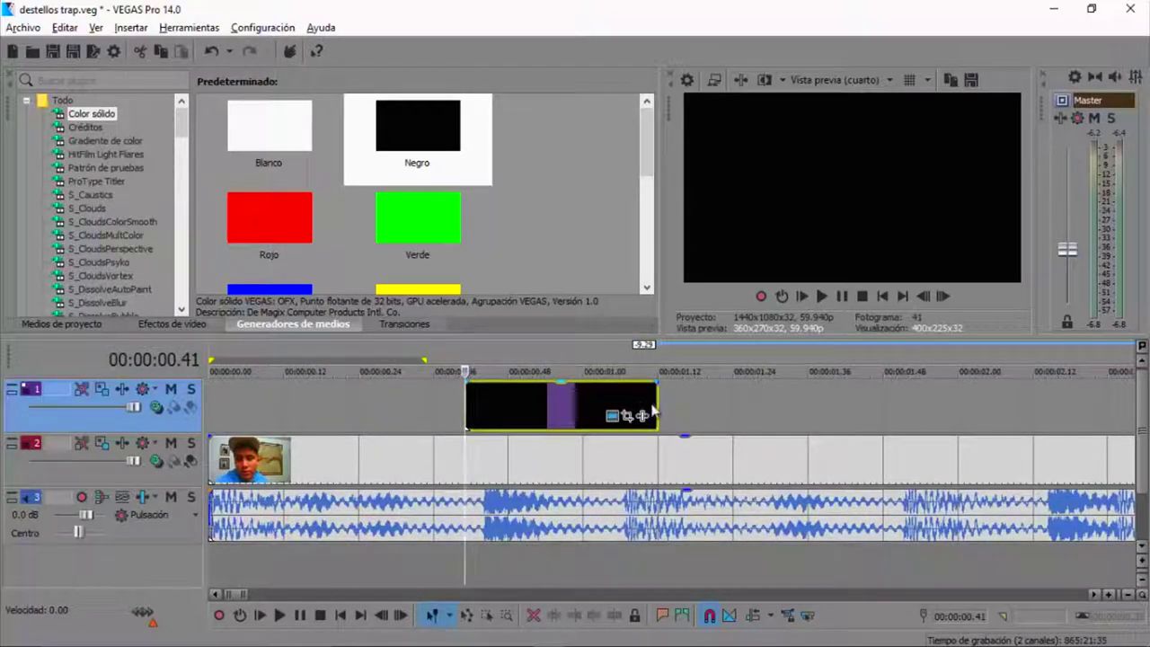
drag(500, 411, 511, 409)
click(476, 415)
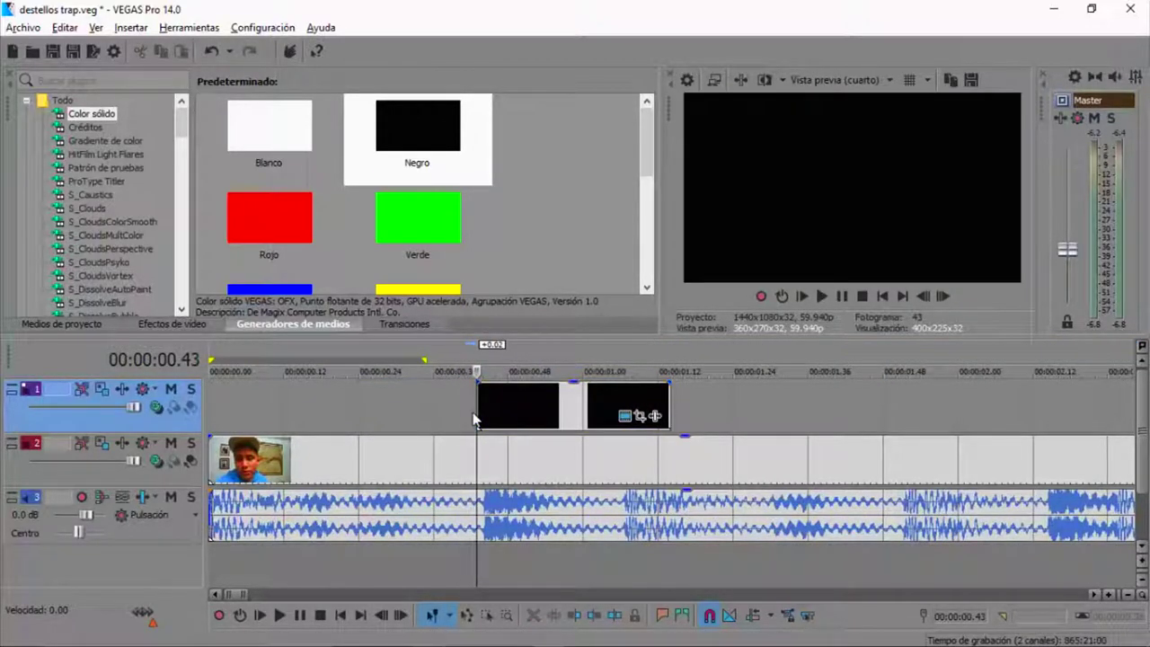
drag(669, 415, 528, 417)
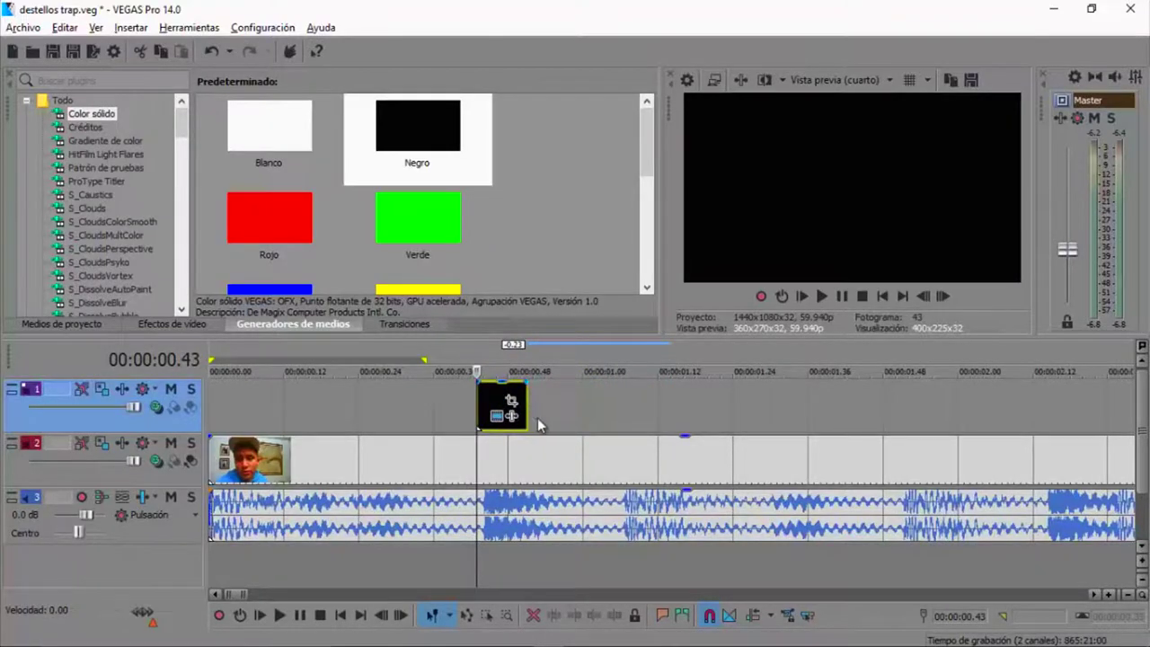
Play the timeline from the start to check the black flash against the music.
scroll(541, 419, down, 5)
click(219, 404)
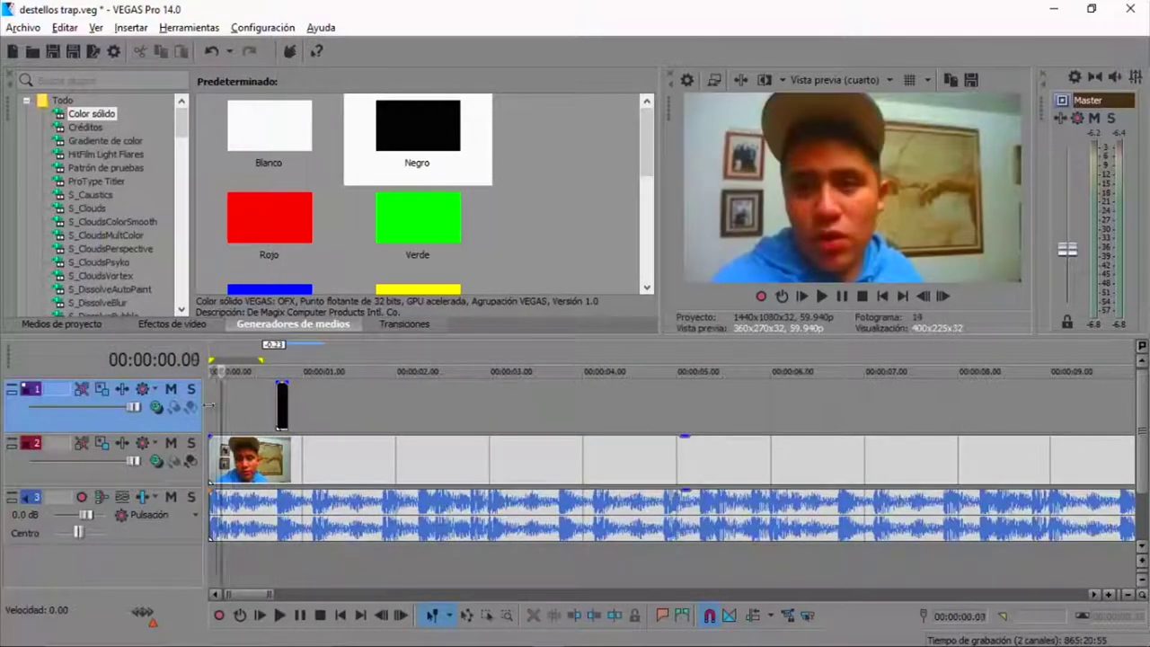
key(space)
key(space)
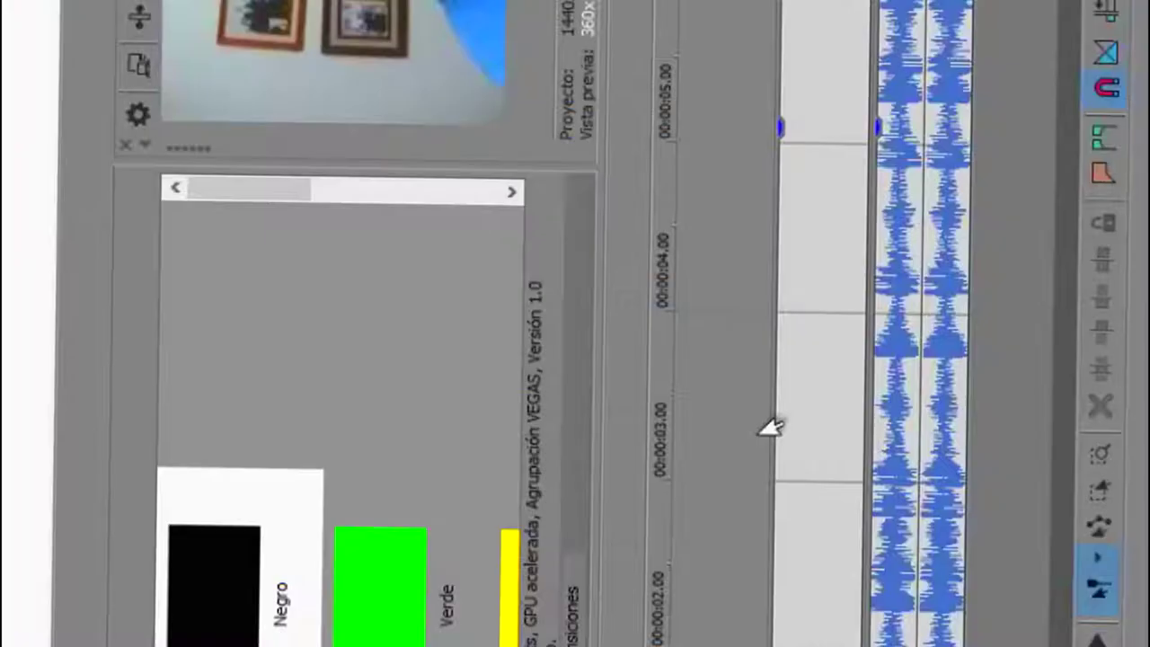
key(space)
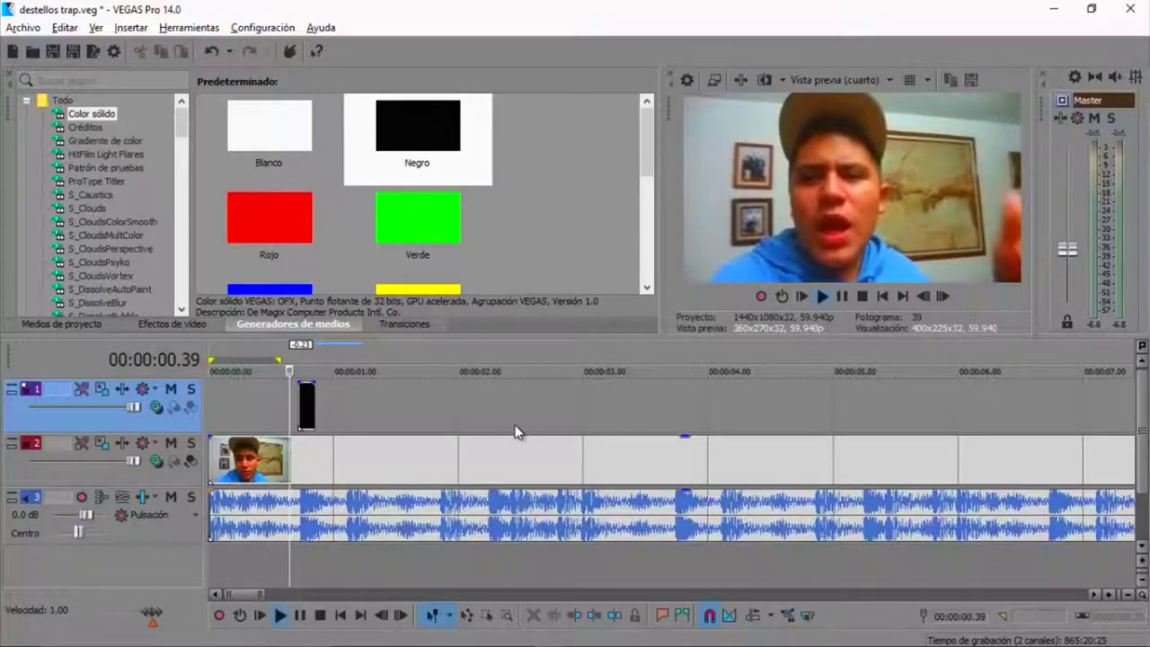
key(space)
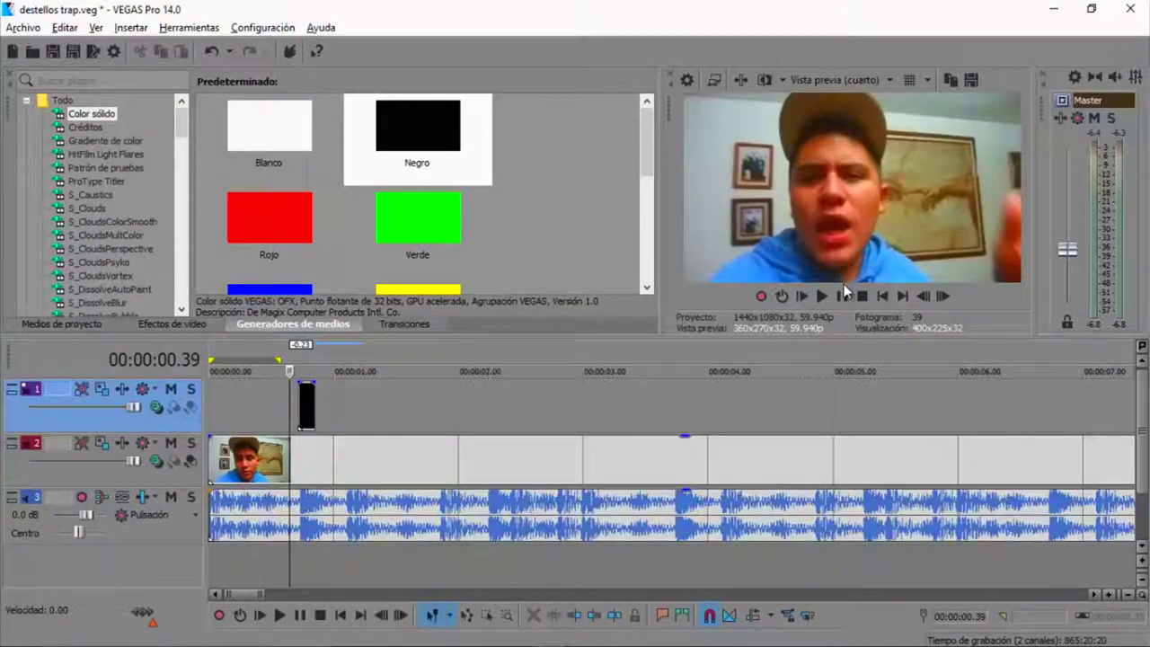
click(843, 289)
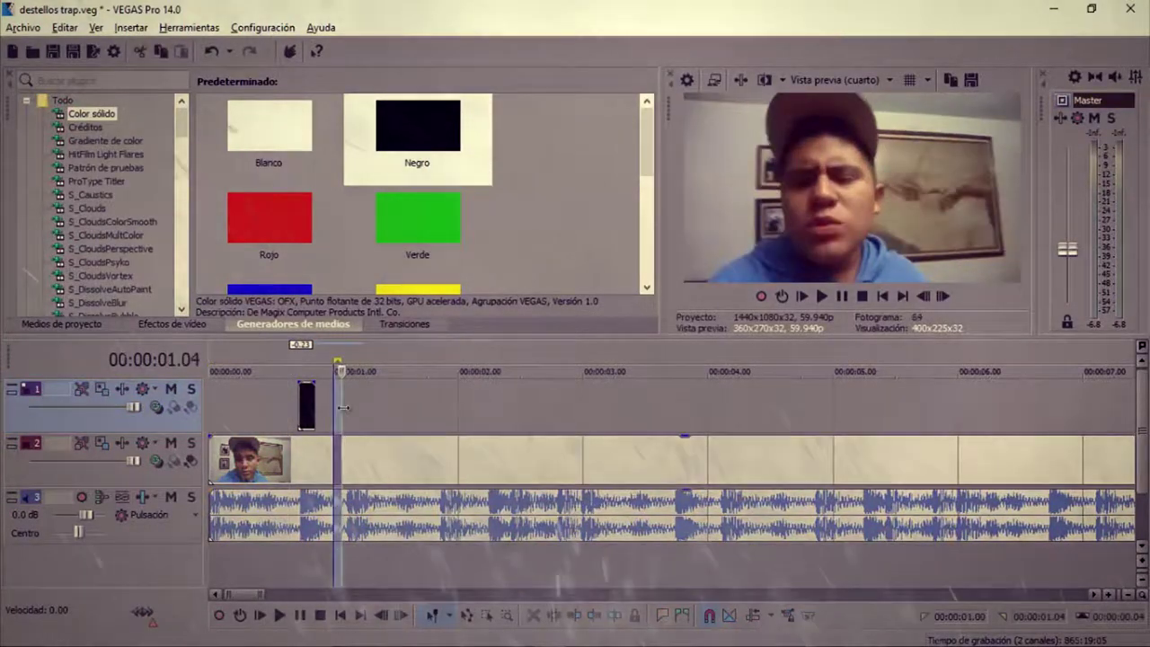
Place copies of the black flash on track 1 at the beats from about 1 to 4 seconds, creating new copies of the source media.
drag(309, 402, 358, 402)
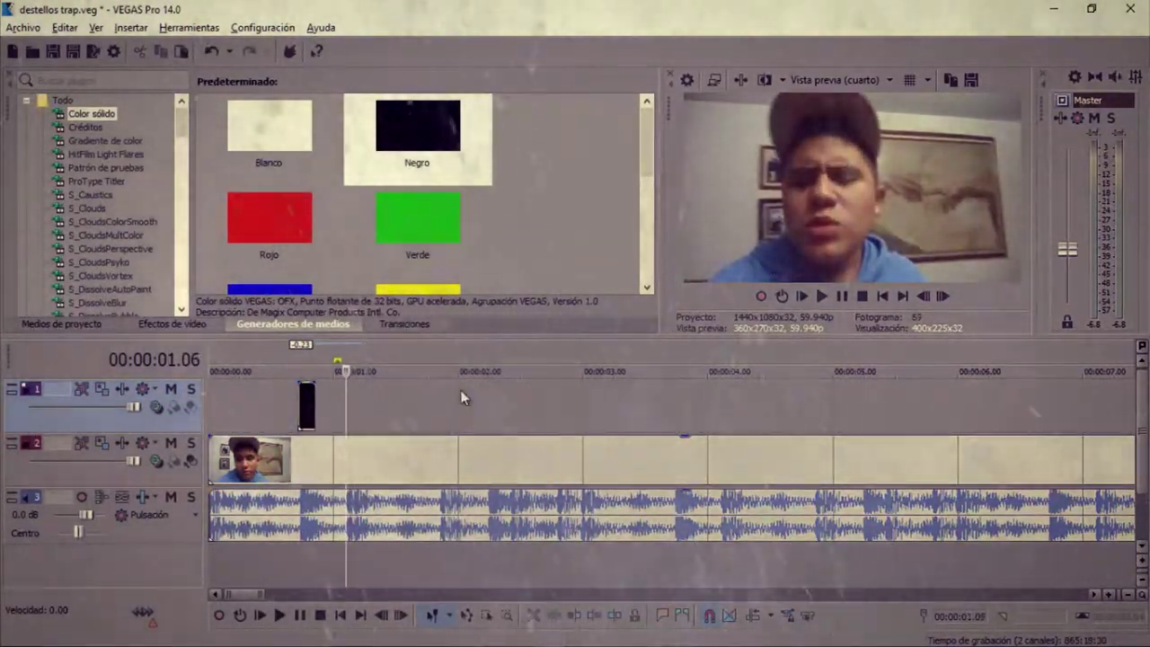
key(ctrl+v)
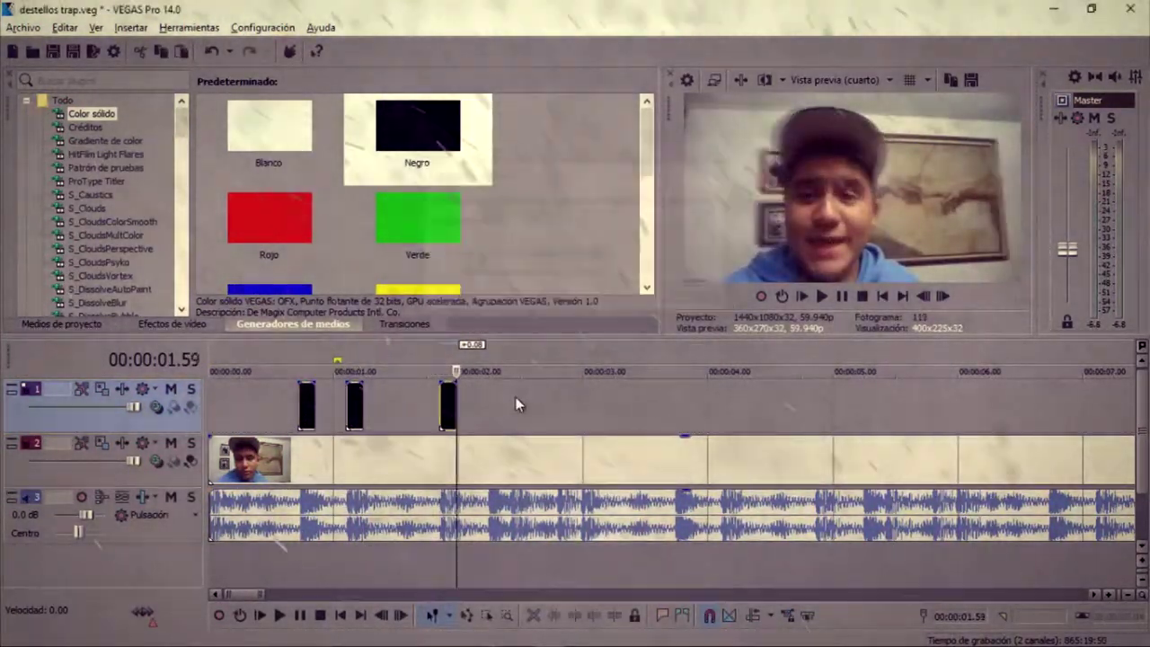
key(ctrl+v)
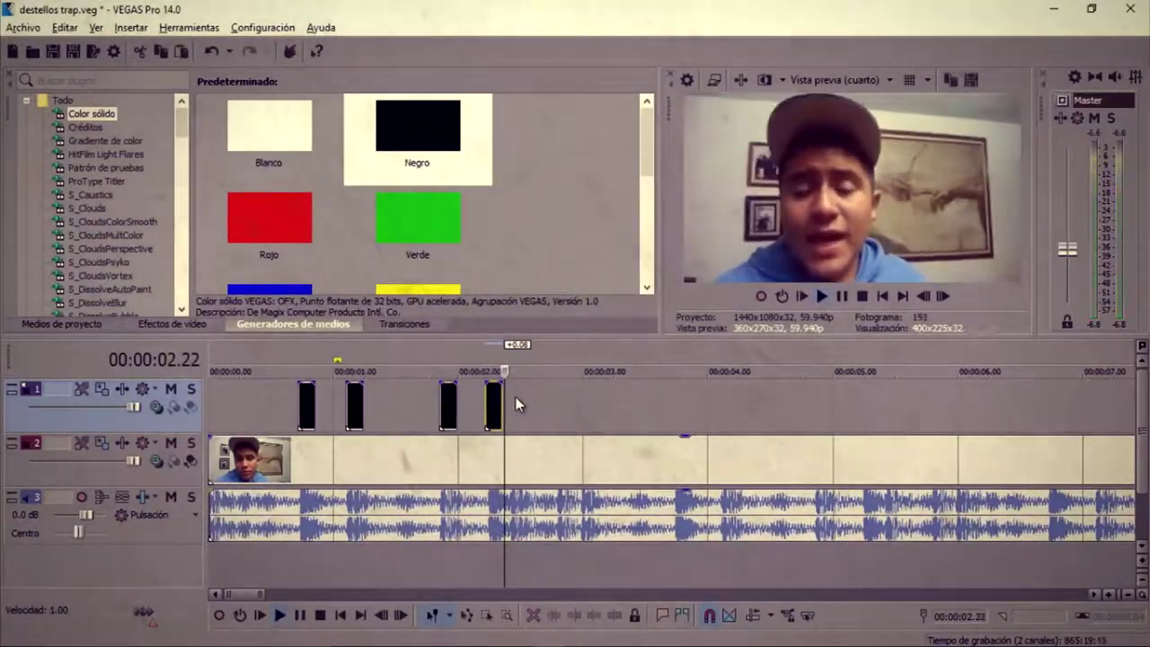
key(ctrl+v)
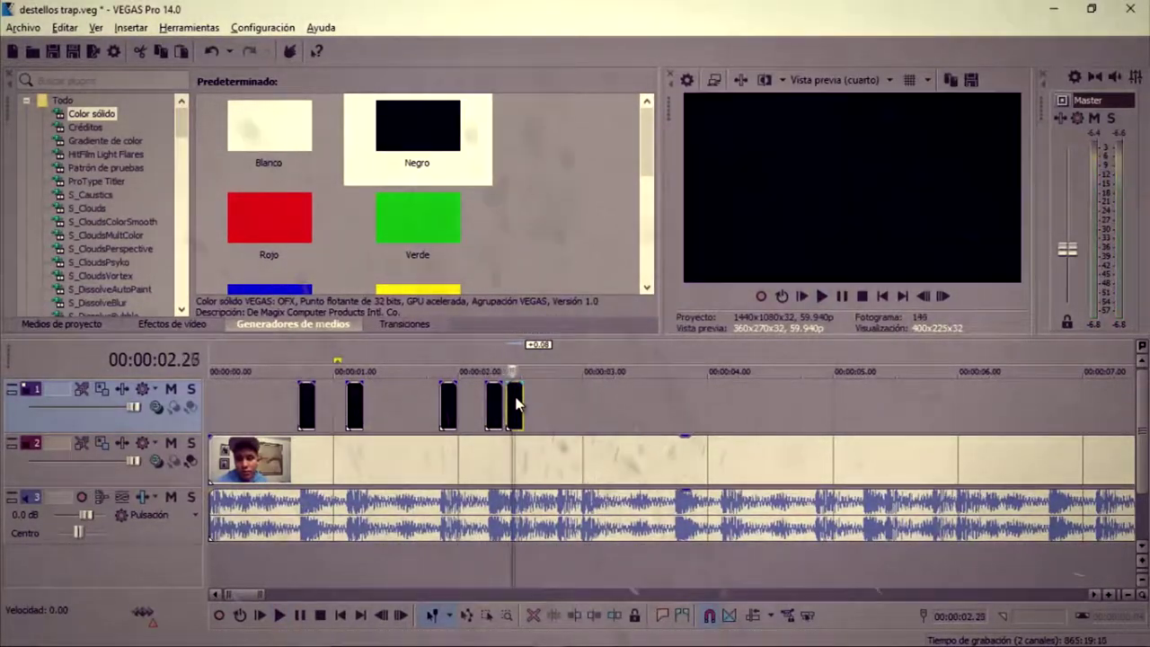
key(ctrl+v)
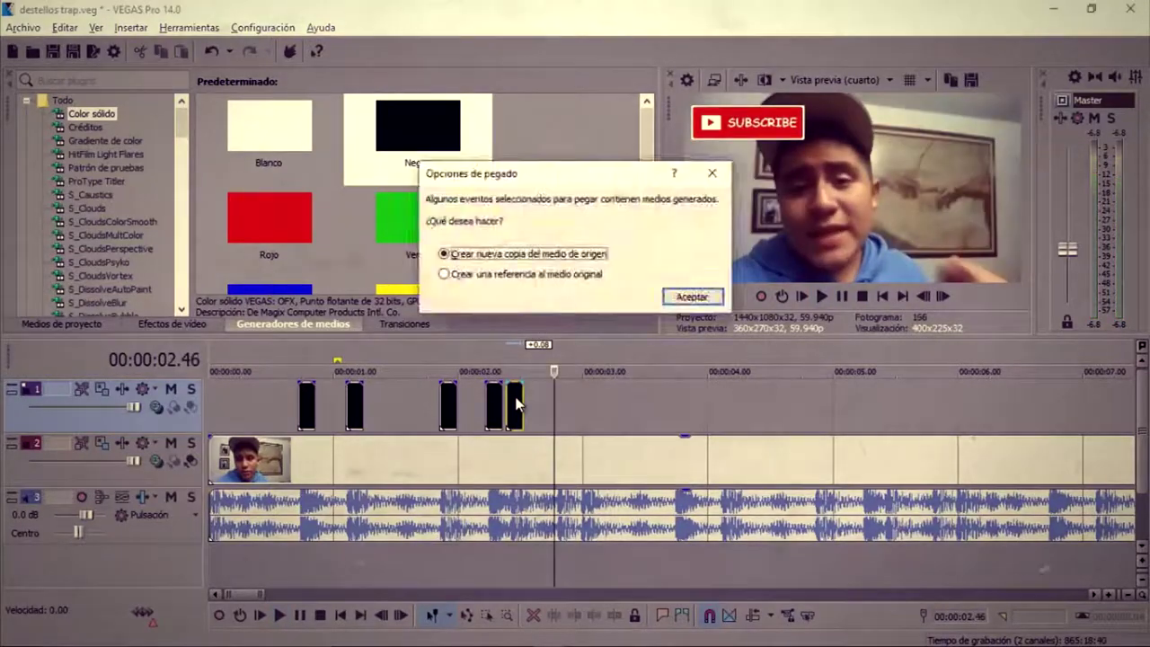
key(Return)
key(ctrl+v)
key(Return)
key(ctrl+v)
key(Return)
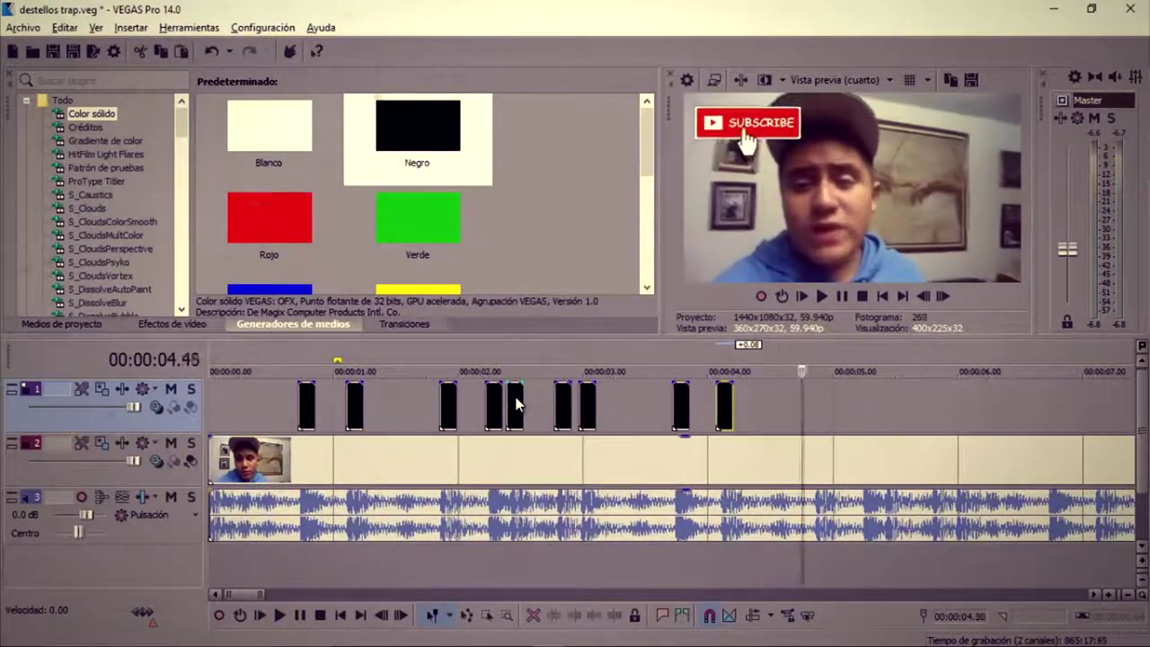
Continue pasting new copies of the black flash on track 1 at the beats from about 4.8 to 7 seconds.
key(ctrl+v)
key(Return)
key(ctrl+v)
key(Return)
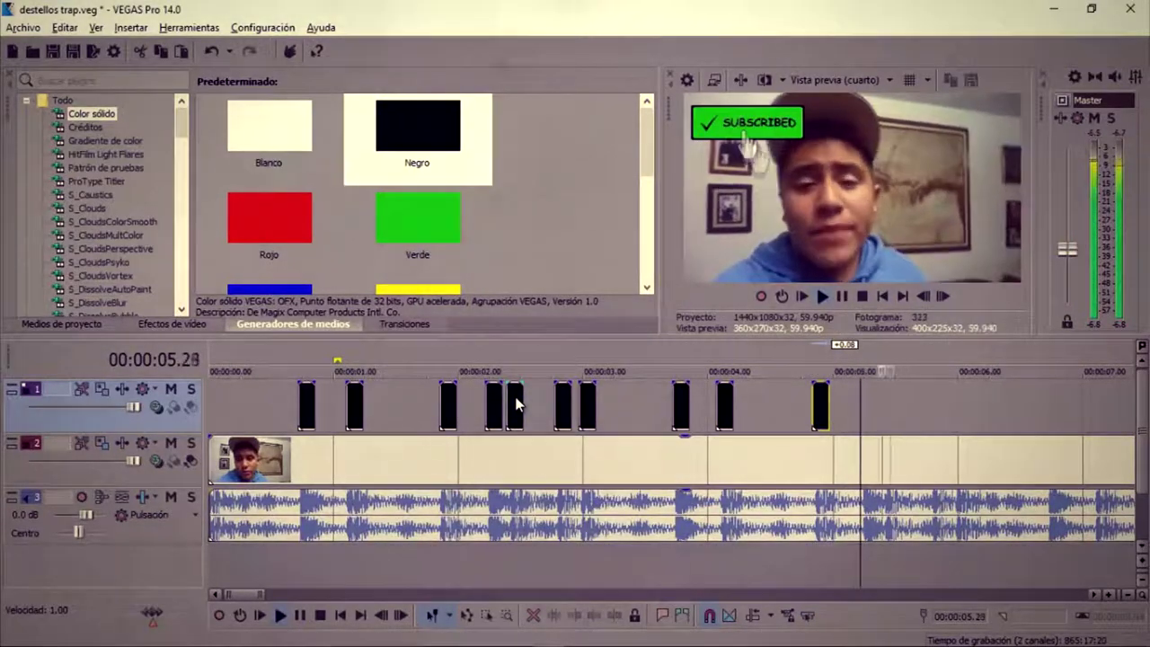
key(ctrl+v)
key(Return)
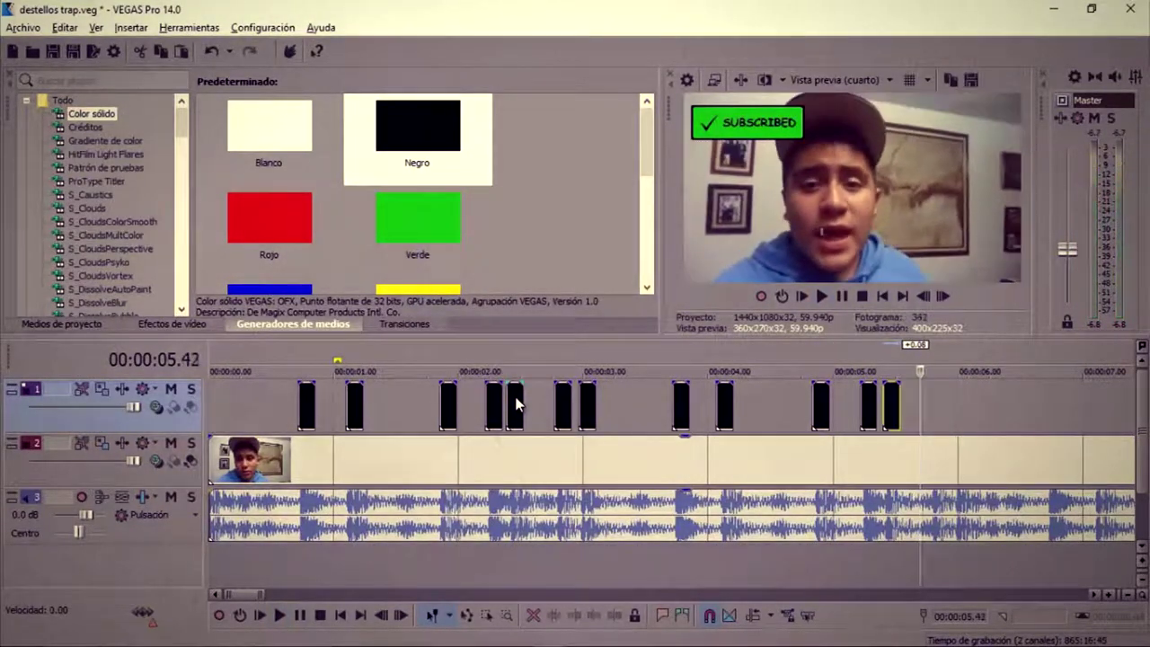
key(ctrl+v)
key(ctrl+v)
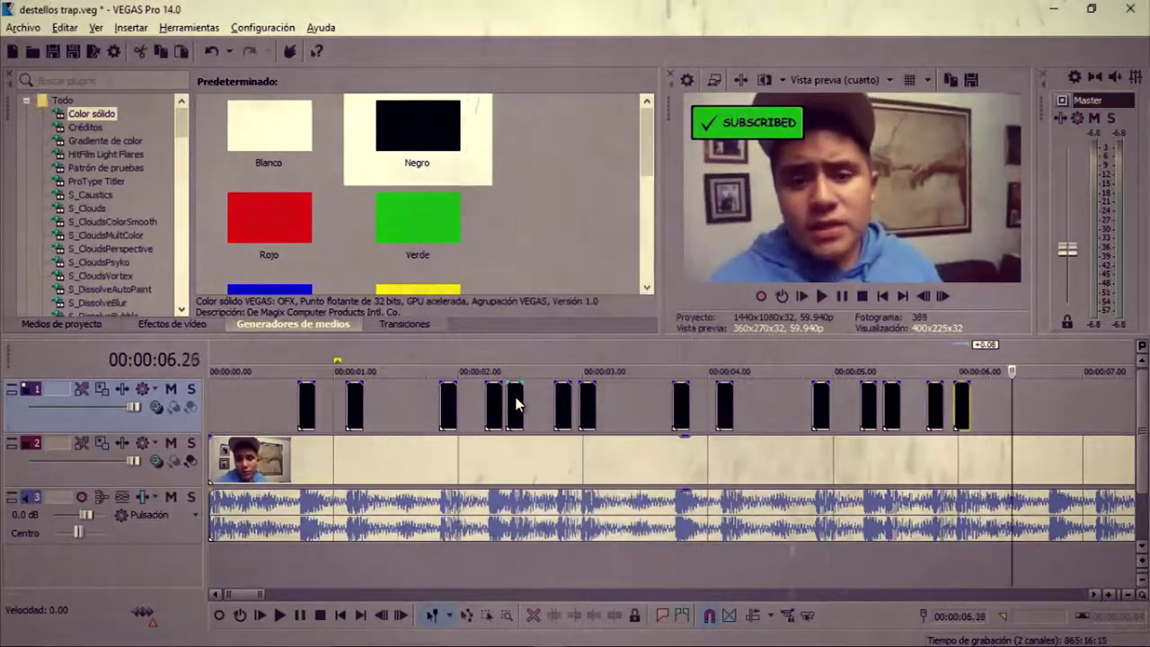
key(ctrl+v)
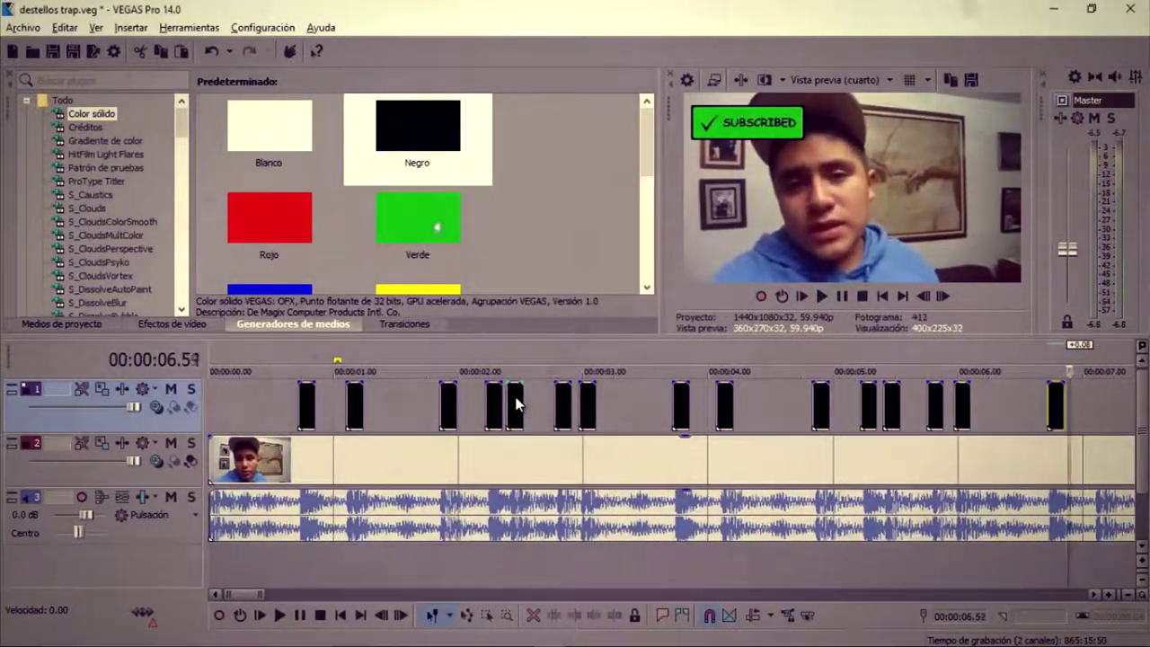
Return to the start of the timeline and play the whole sequence of black flashes with the music.
scroll(471, 395, down, 3)
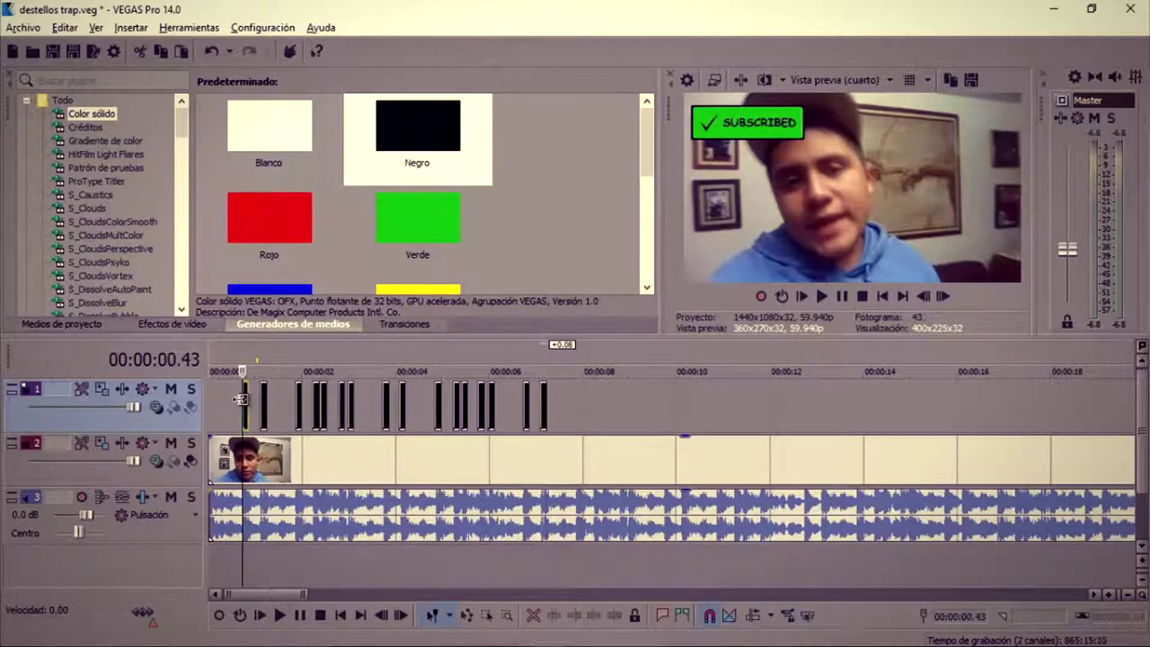
click(220, 406)
click(210, 406)
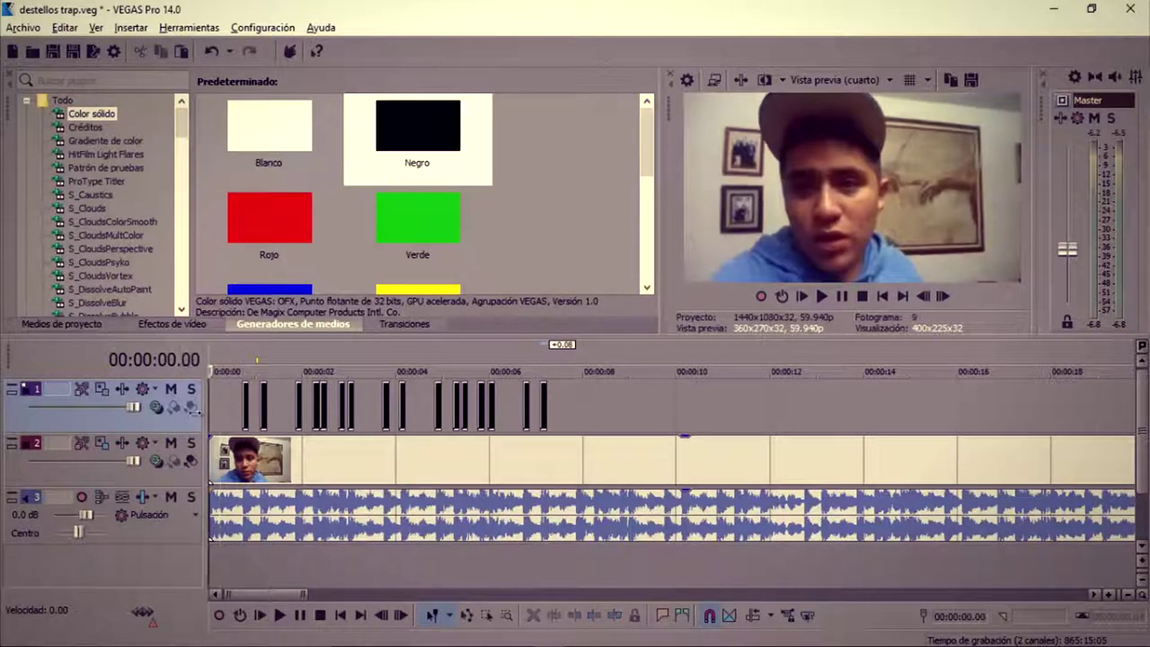
key(space)
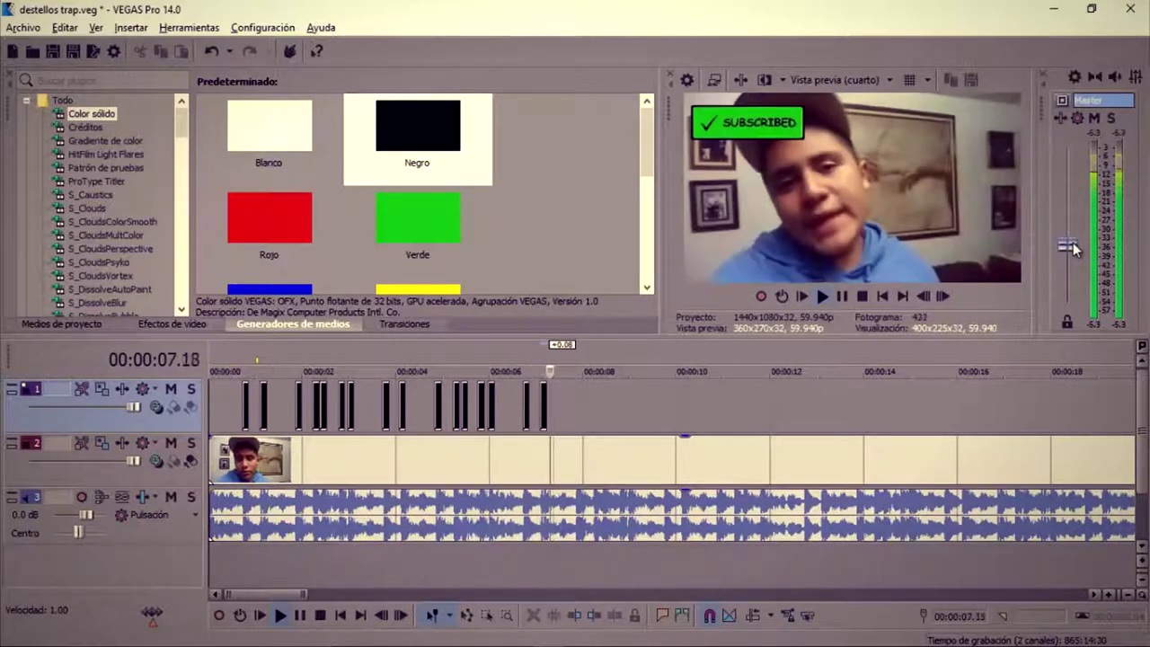
key(space)
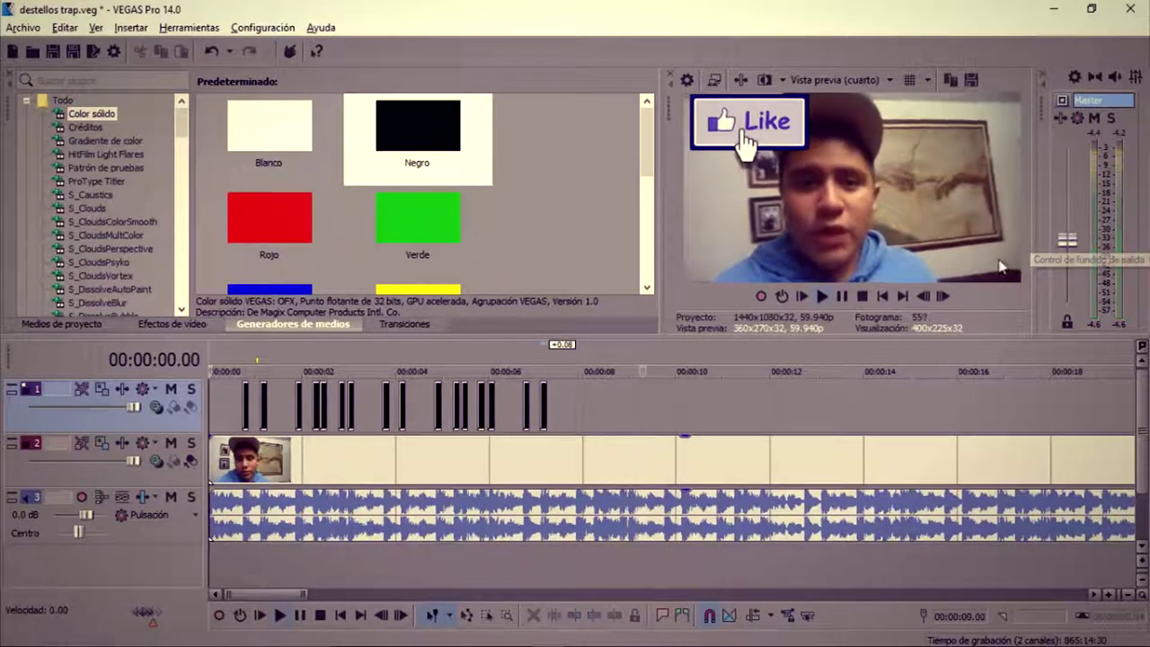